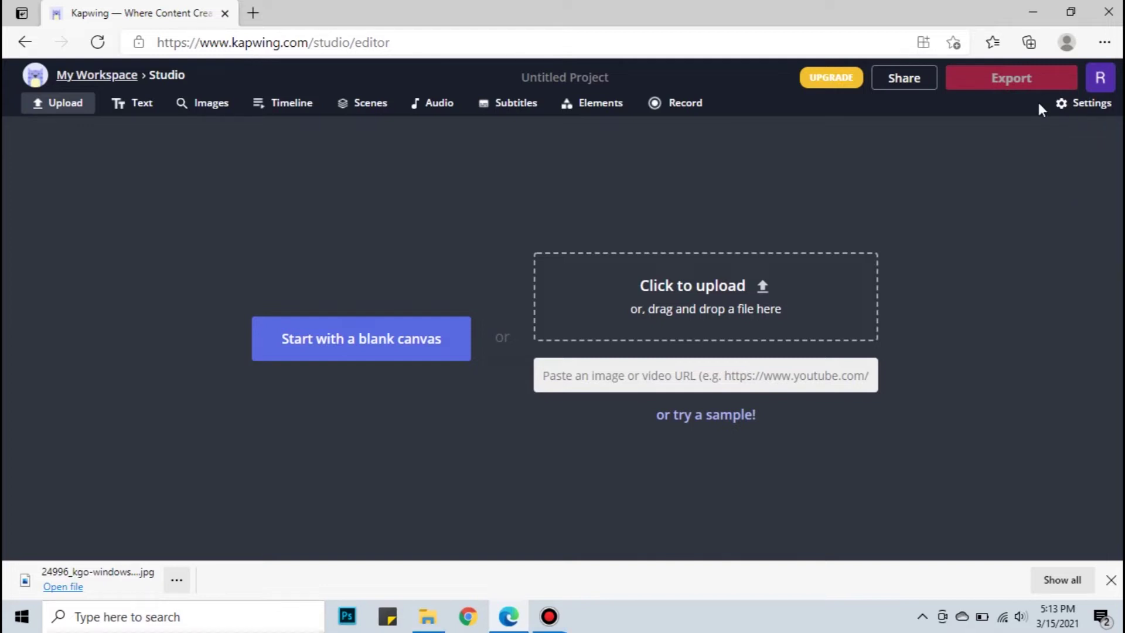
Upload the 'Original video' file into the Kapwing project.
click(731, 292)
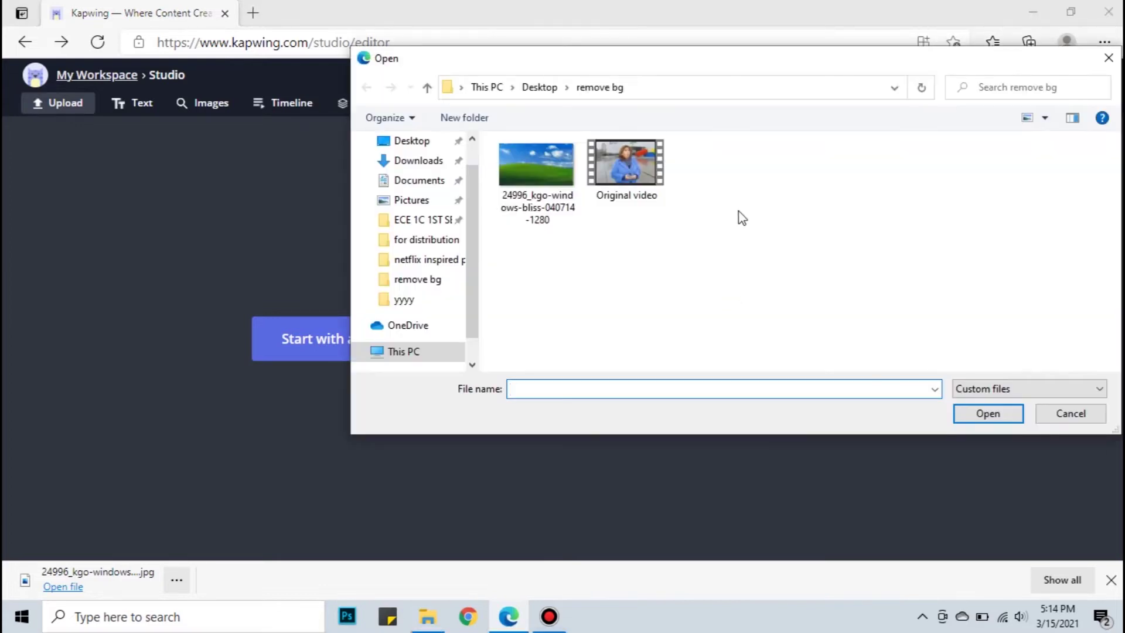
double_click(626, 167)
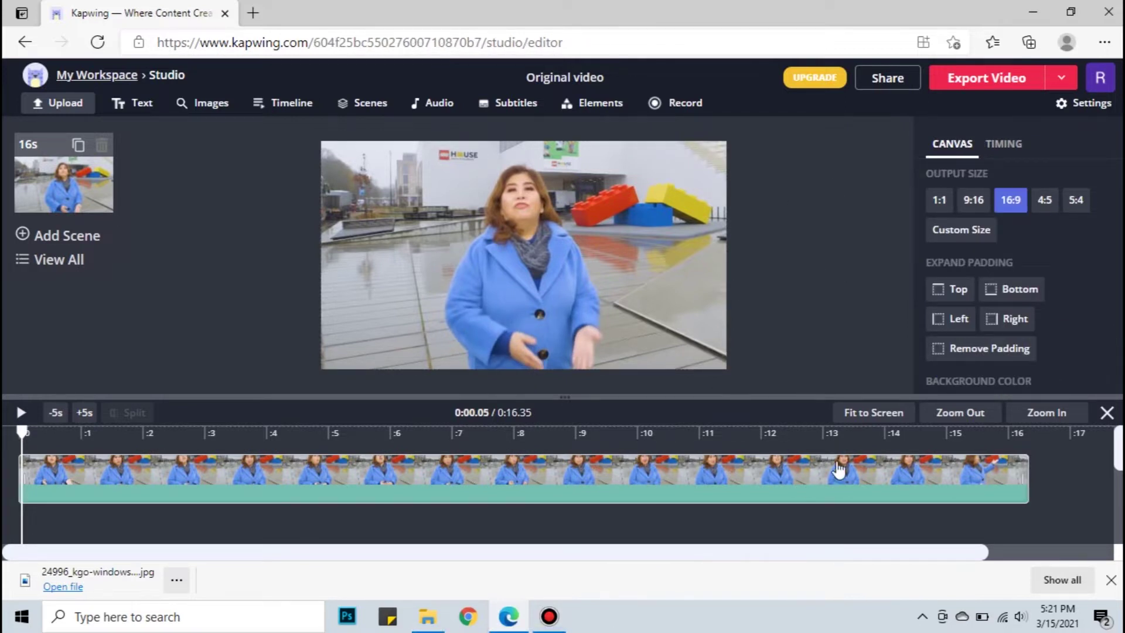
Apply Remove Background to the Original video layer.
click(847, 494)
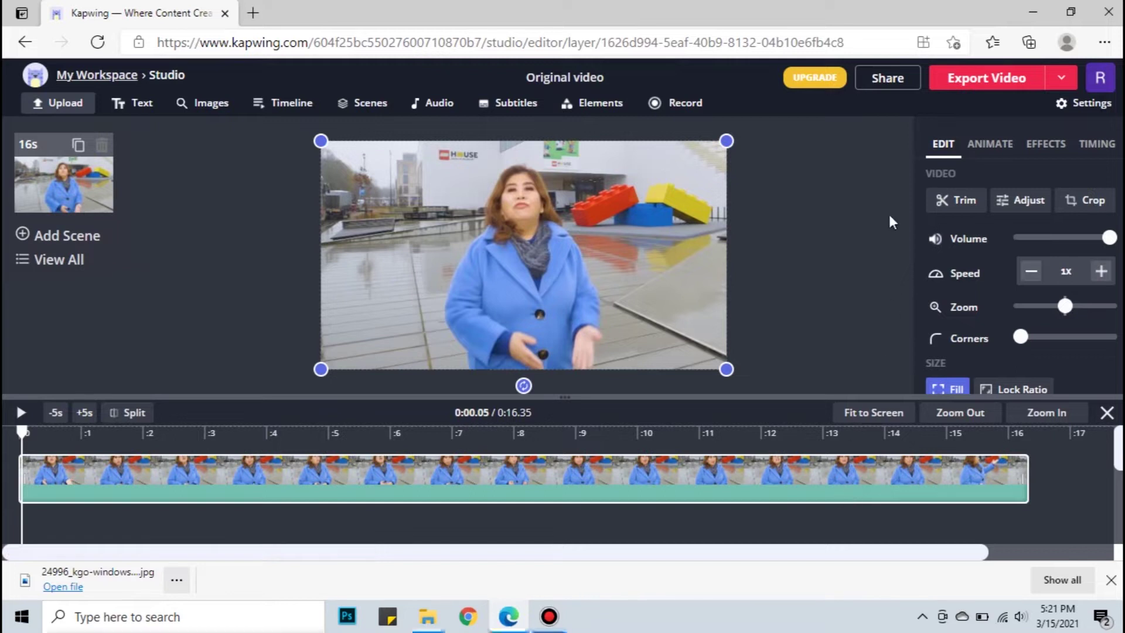
click(1049, 146)
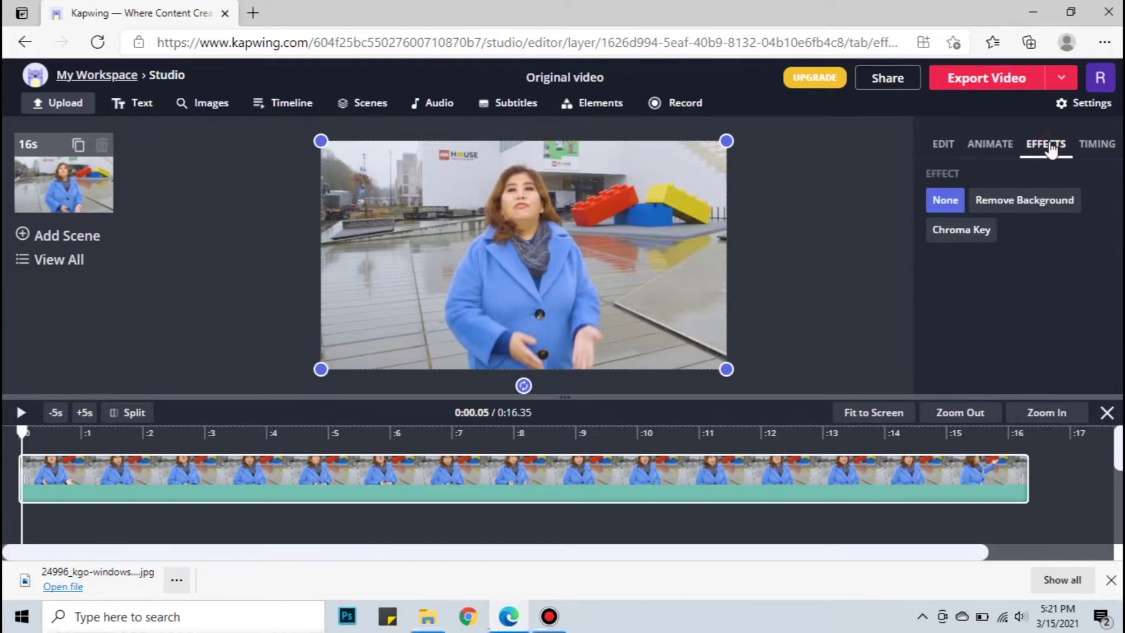
click(1042, 205)
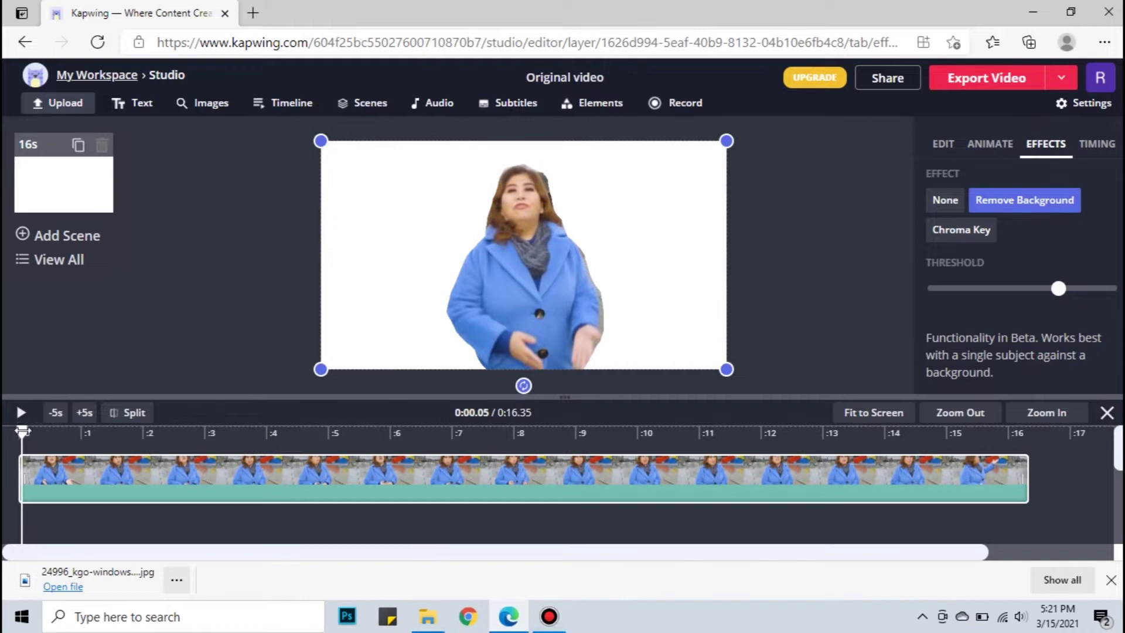
Move the cut-out video slightly lower on the canvas.
click(451, 463)
click(339, 463)
click(111, 463)
click(522, 269)
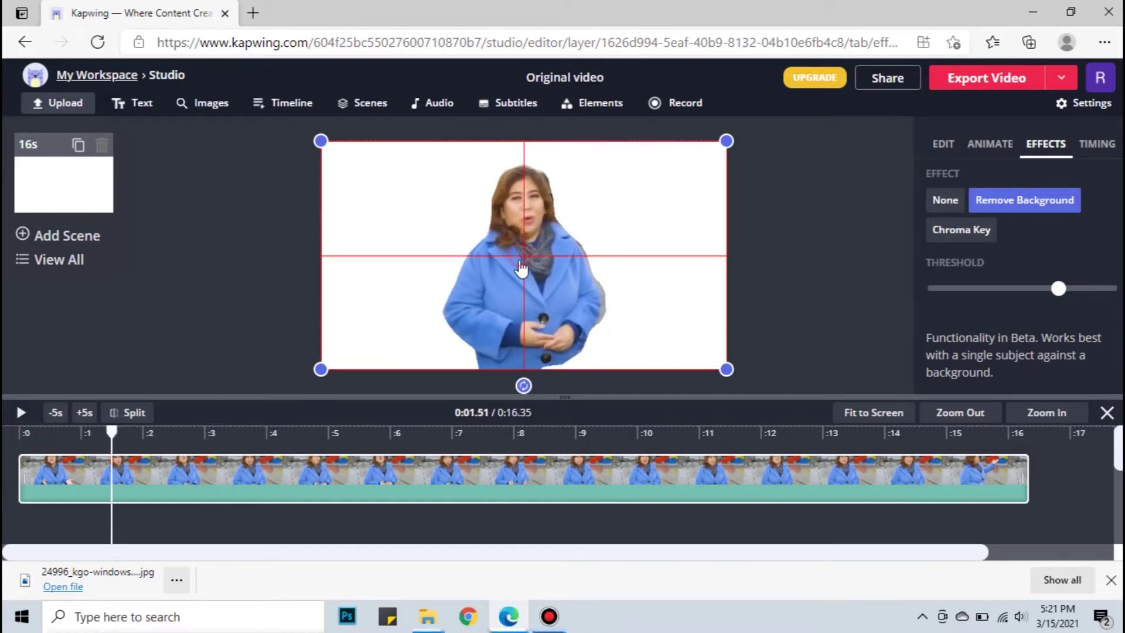
drag(522, 269, 518, 286)
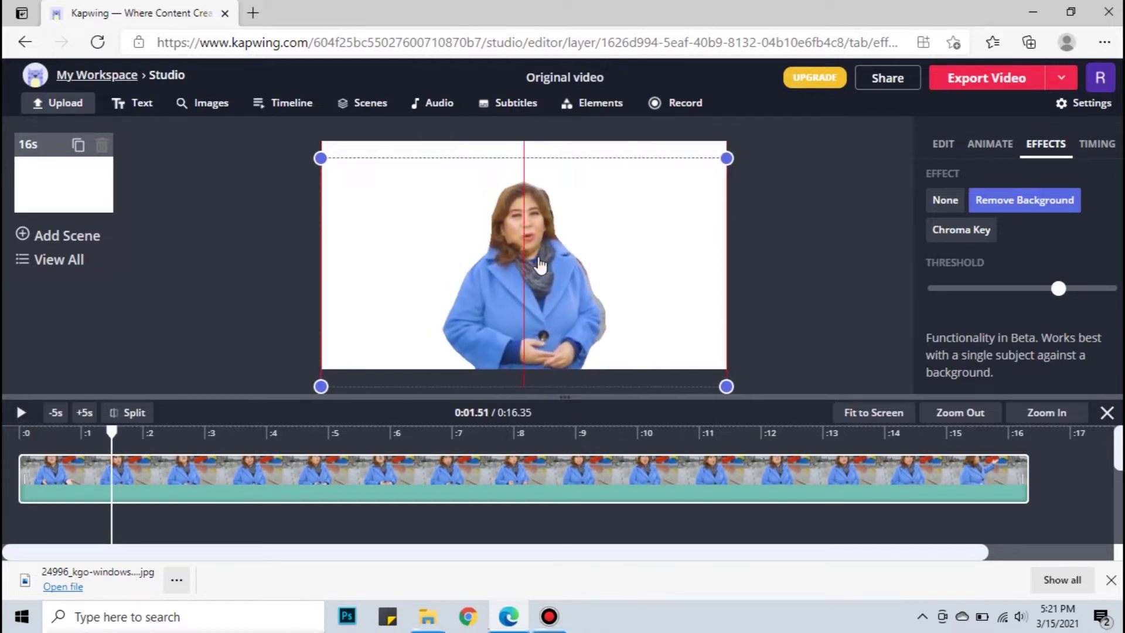
Adjust the background removal threshold and play the clip to preview the cut-out.
drag(110, 432, 91, 432)
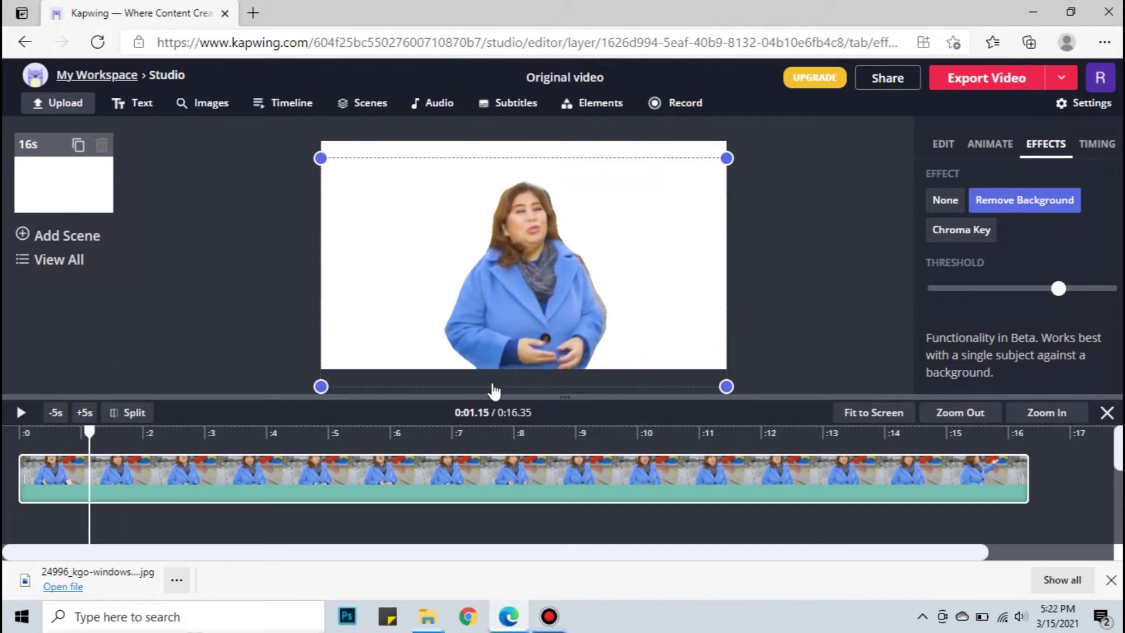
drag(1057, 292, 1081, 321)
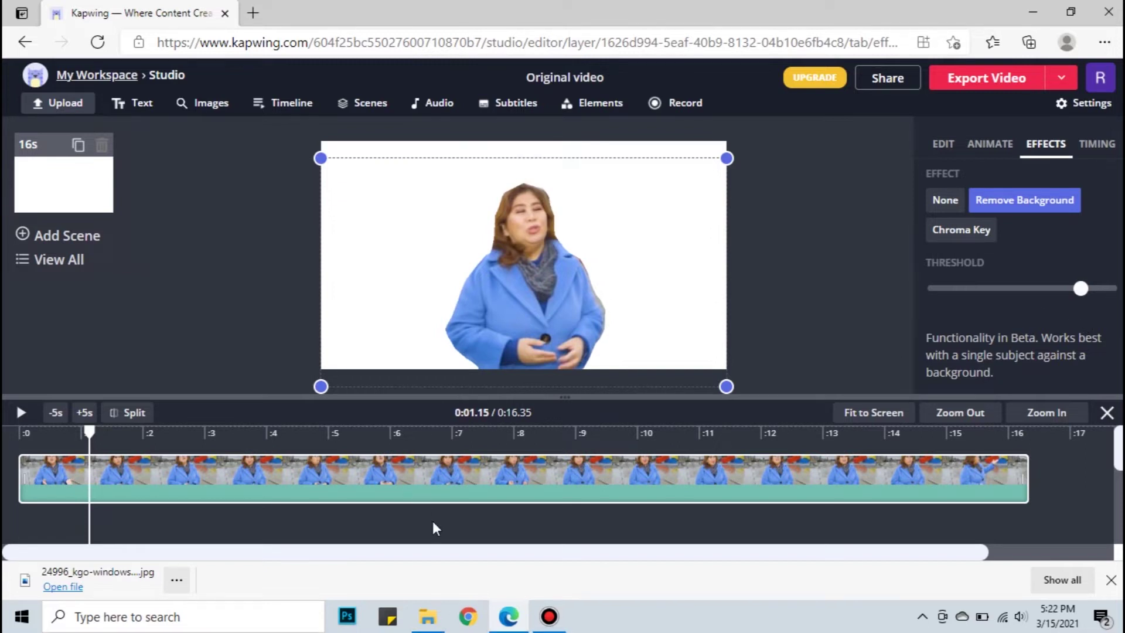
drag(89, 432, 19, 428)
click(20, 412)
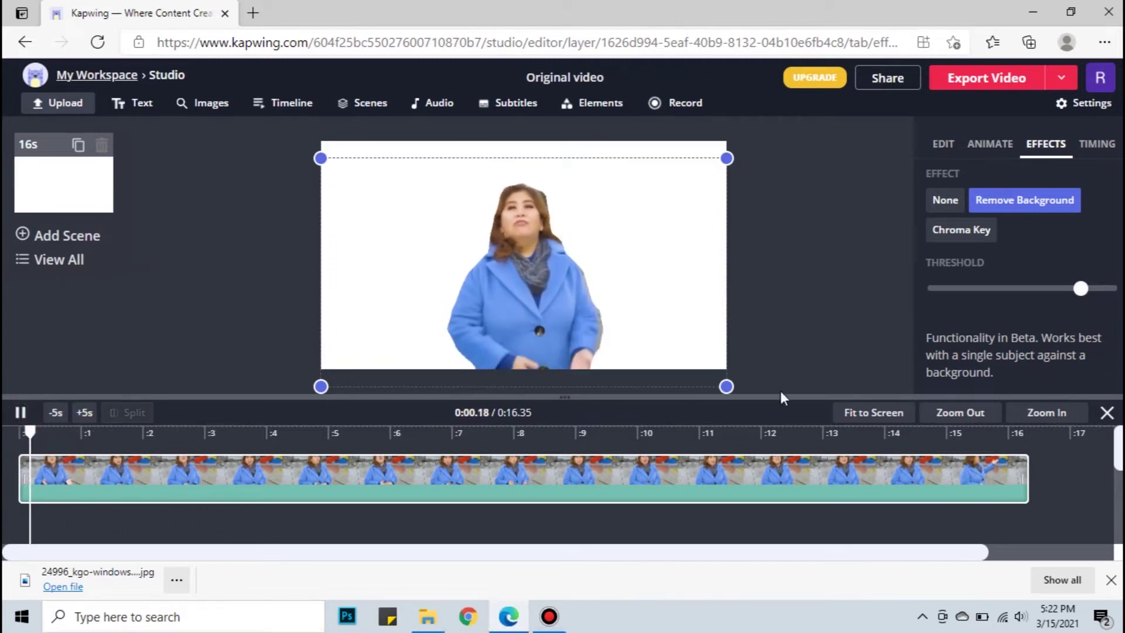
scroll(1049, 324, down, 1)
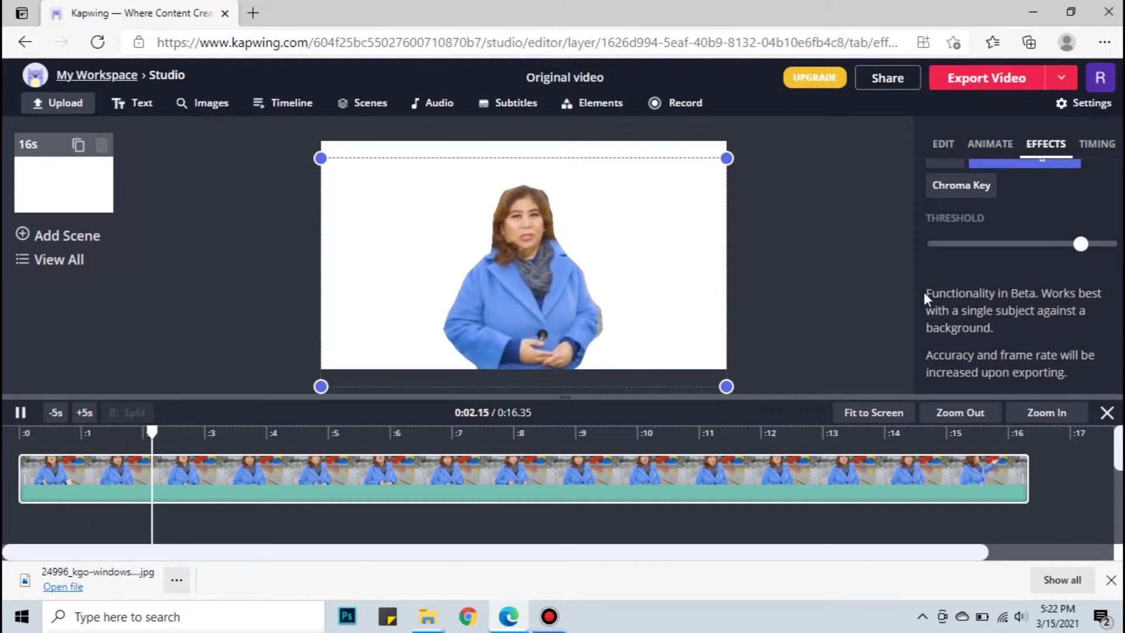
drag(926, 293, 1068, 373)
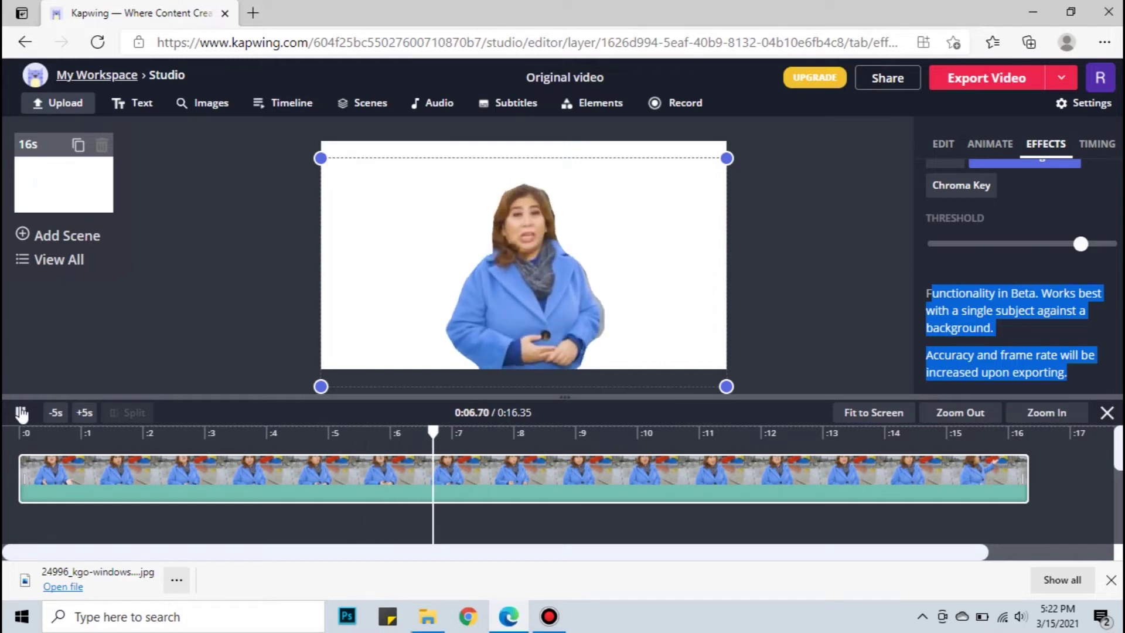
Pause playback and set the canvas background to soft pink after trying red, yellow and blue.
click(21, 412)
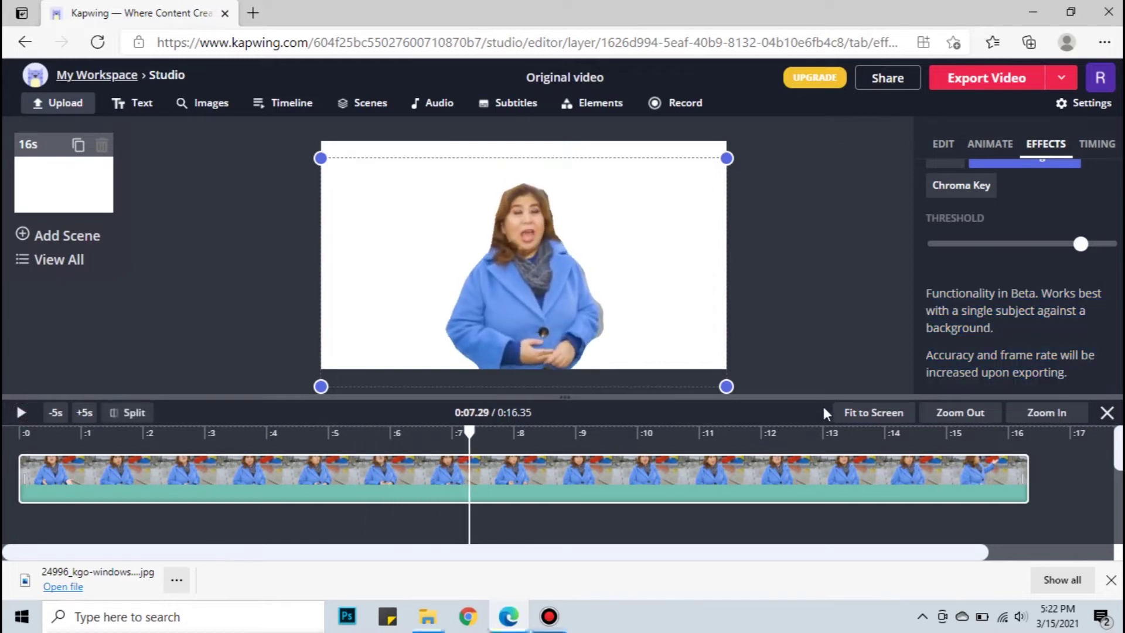
click(784, 519)
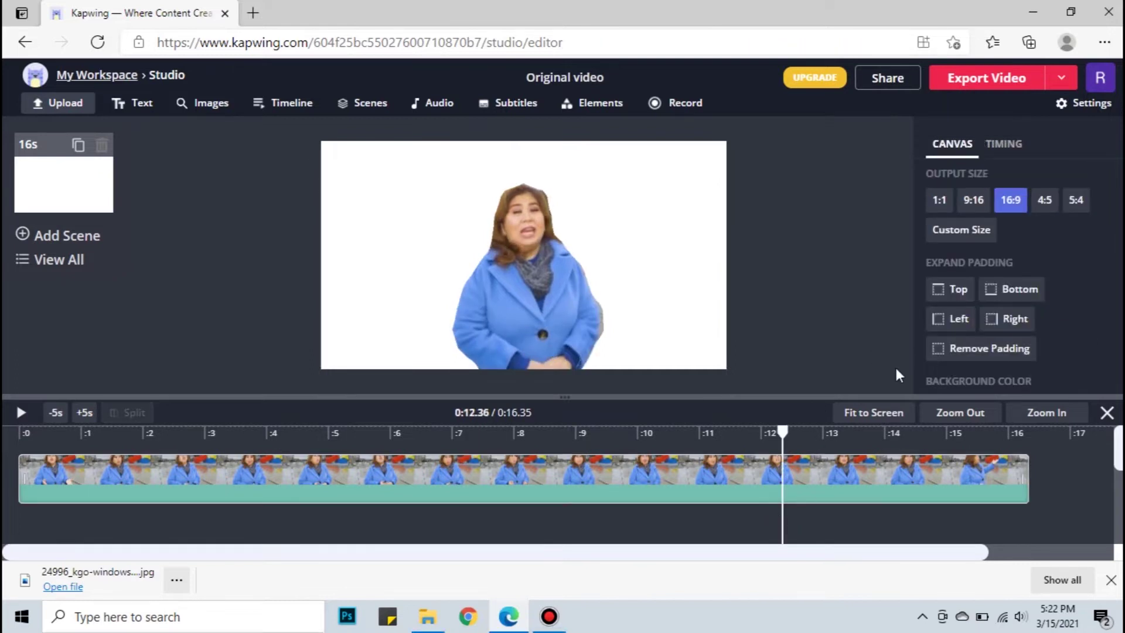
scroll(1080, 211, down, 2)
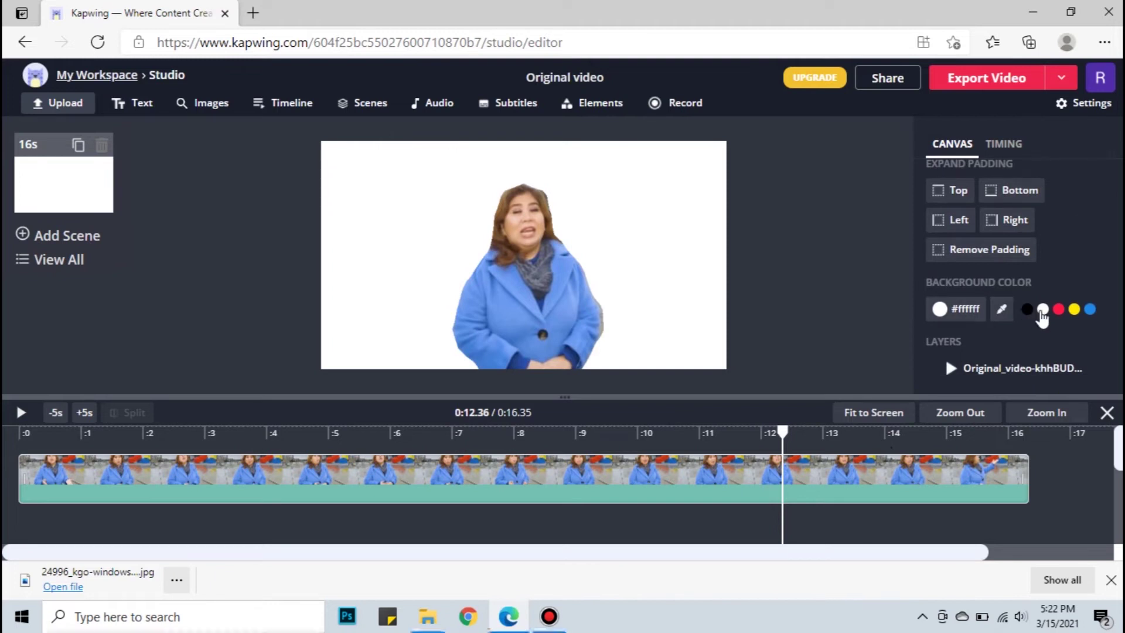
click(1059, 310)
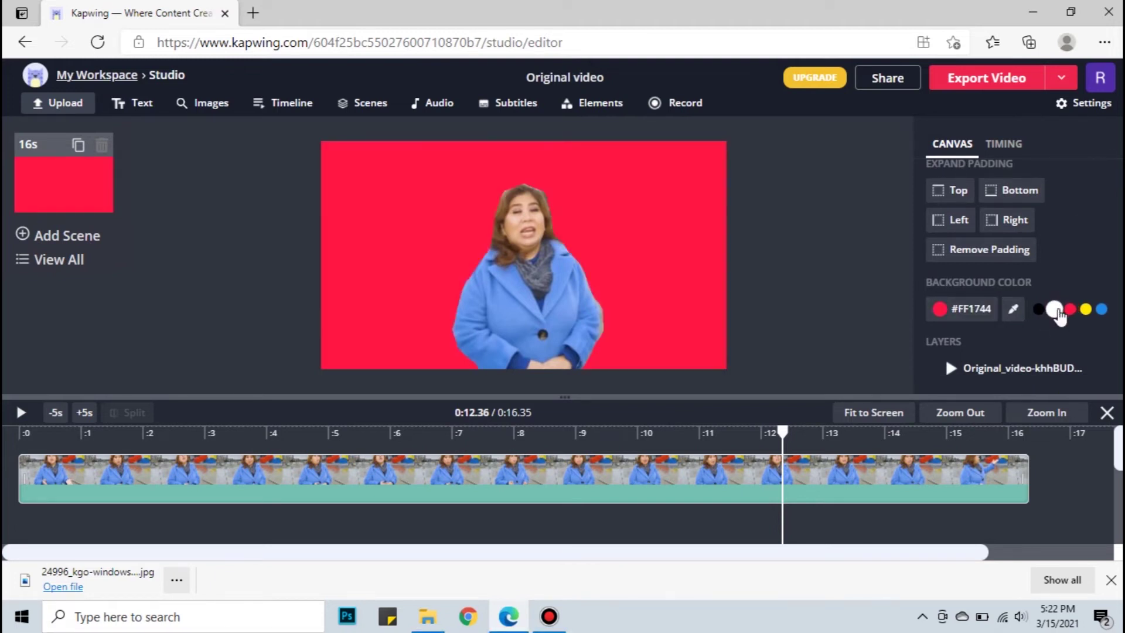
click(1088, 313)
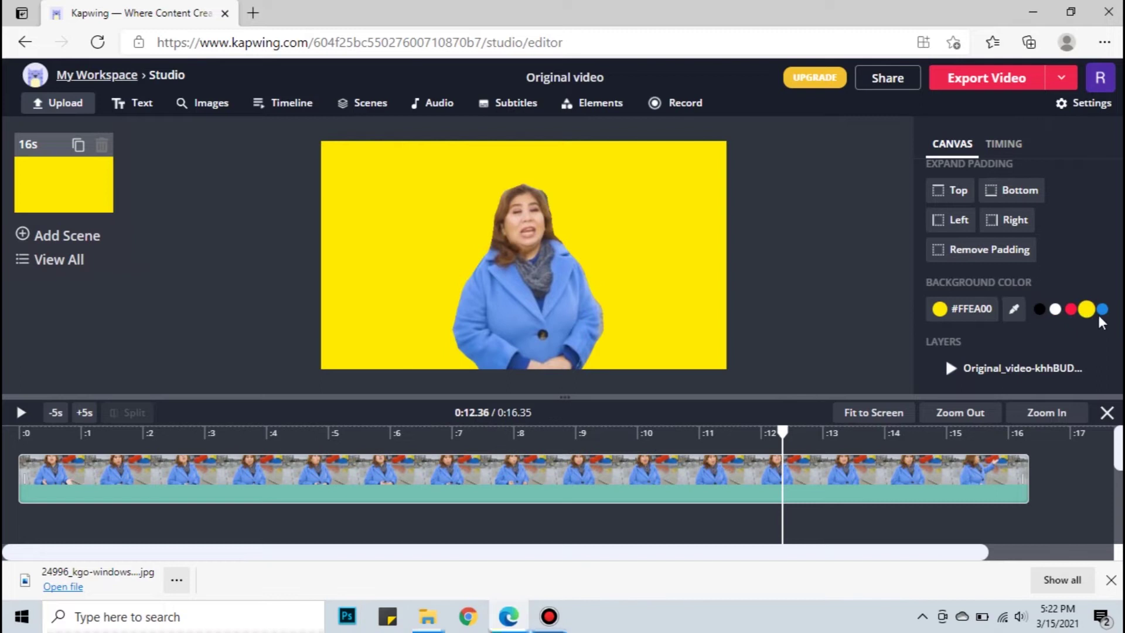
click(1101, 310)
click(1015, 310)
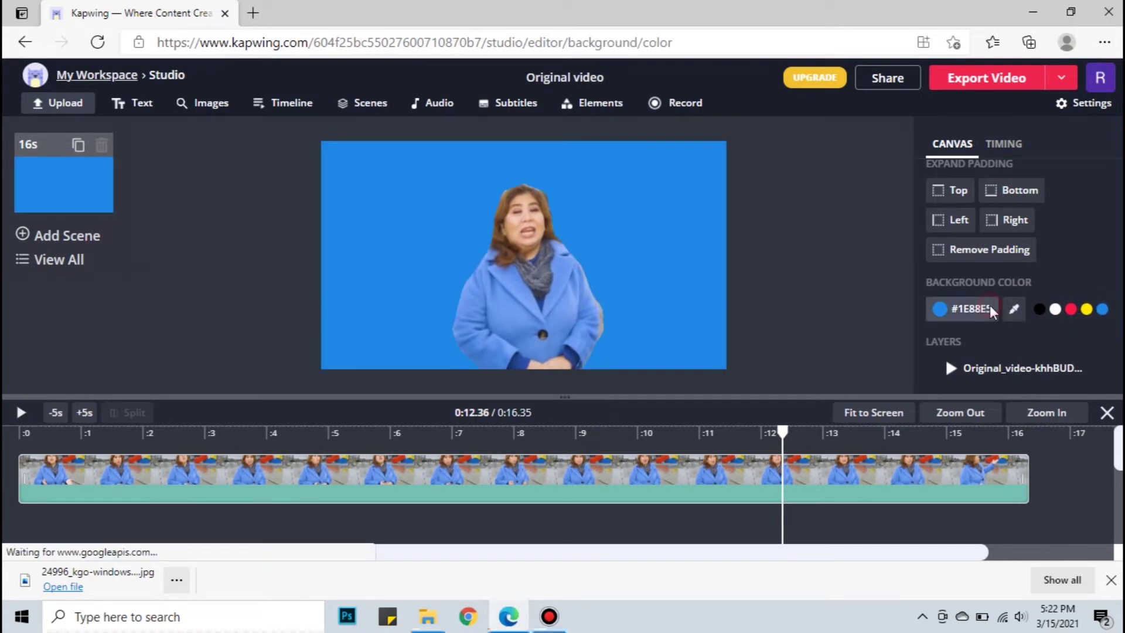
click(473, 287)
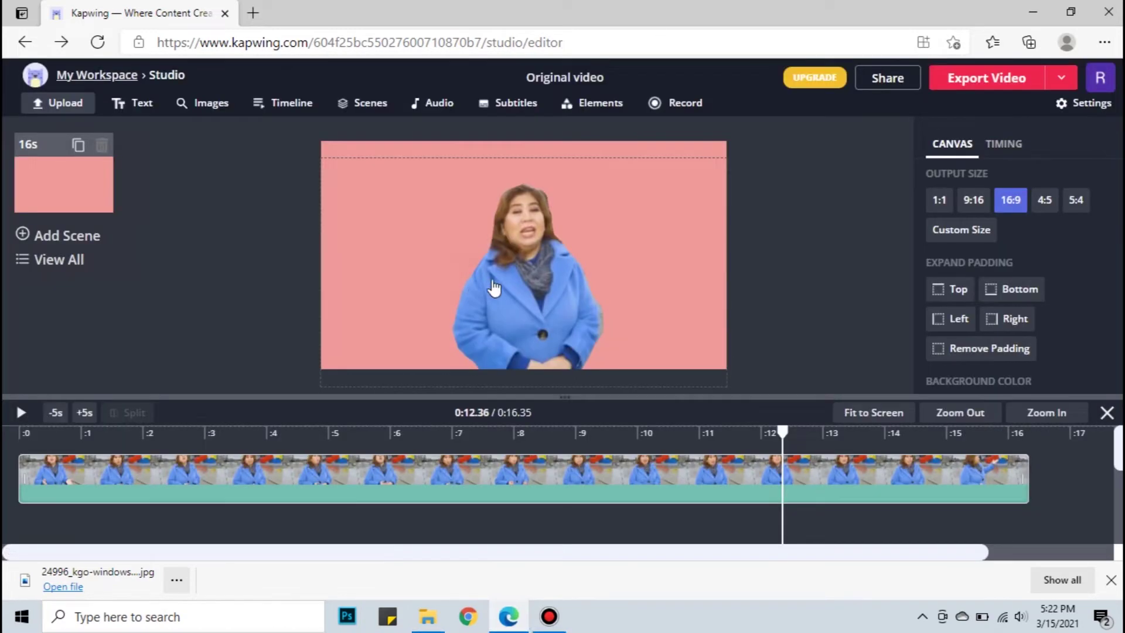
Upload the red Christmas sparkle video, send it behind the presenter, and play the preview.
click(65, 103)
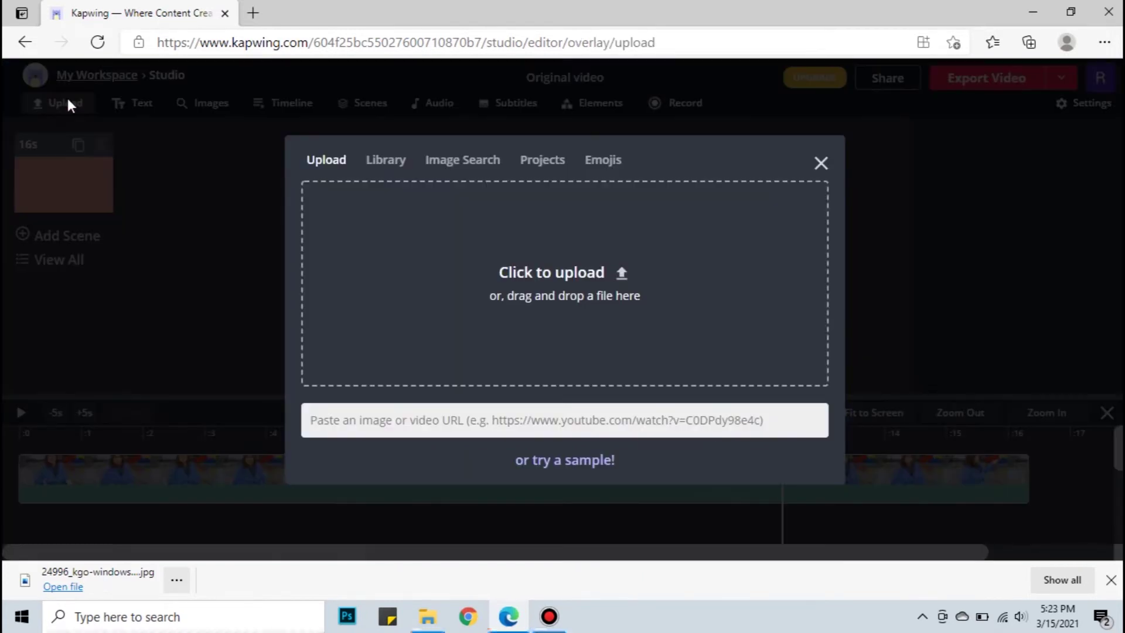
click(483, 252)
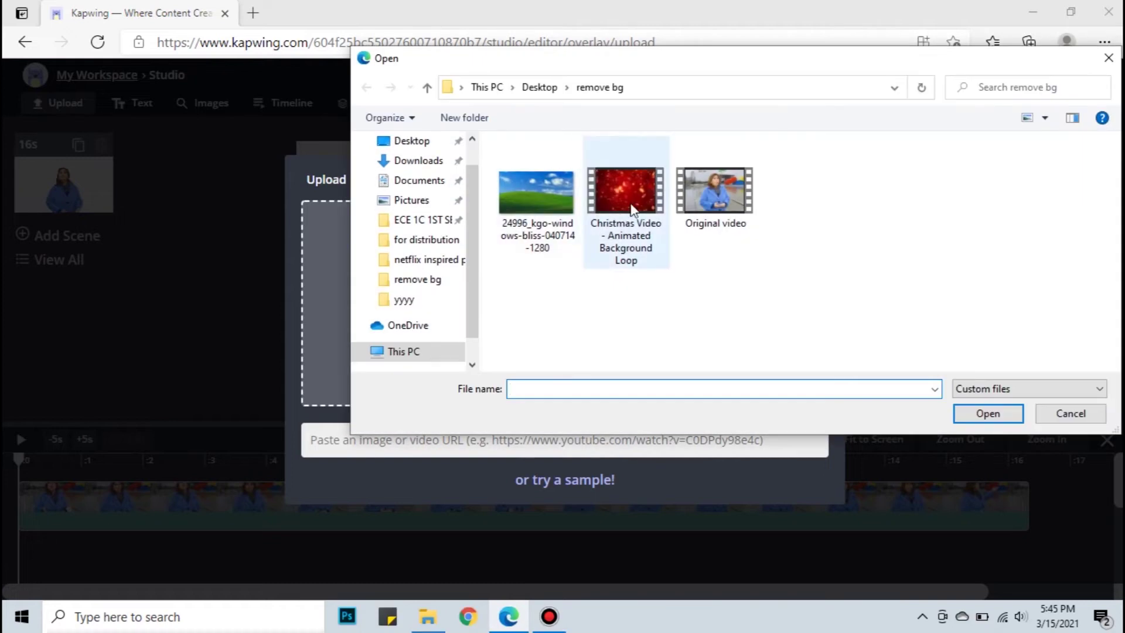
double_click(630, 203)
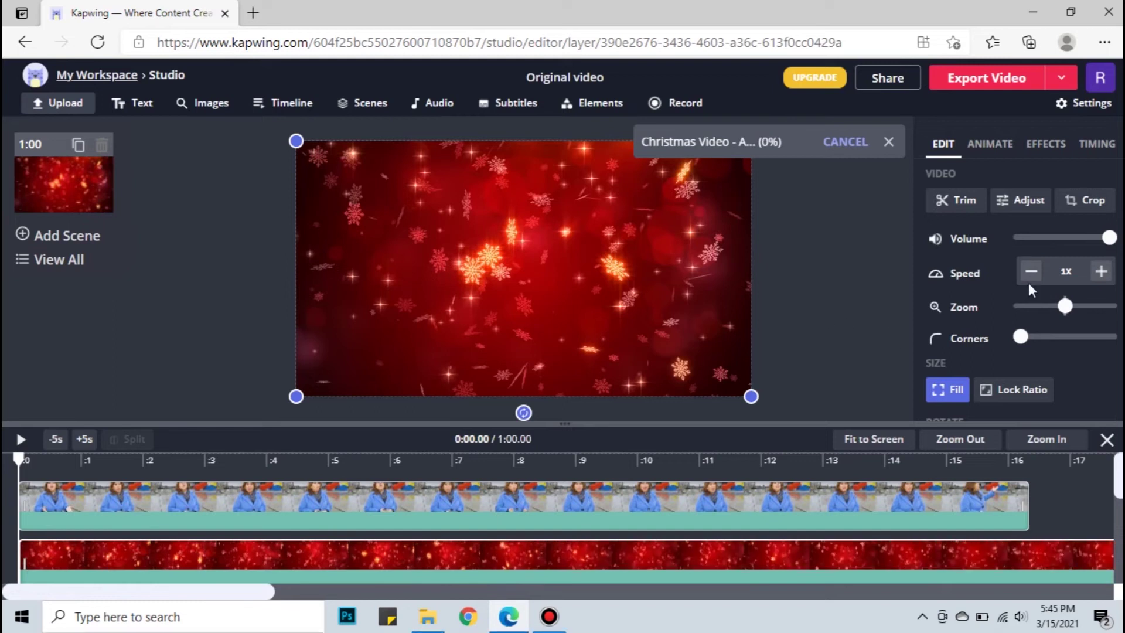
scroll(1026, 317, down, 4)
click(1048, 338)
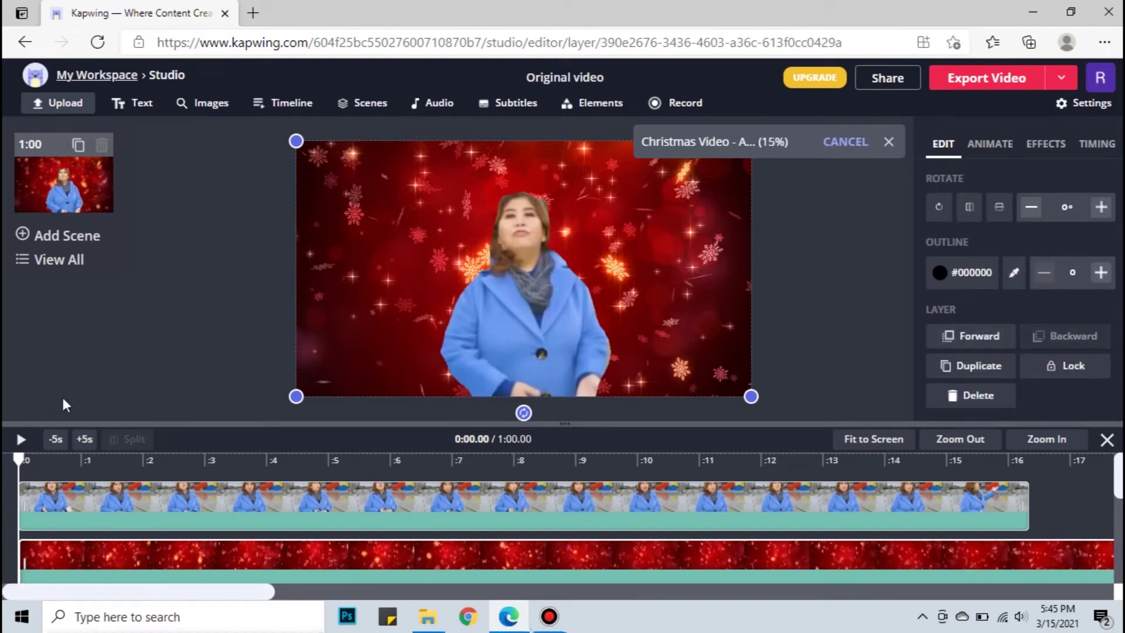
click(21, 441)
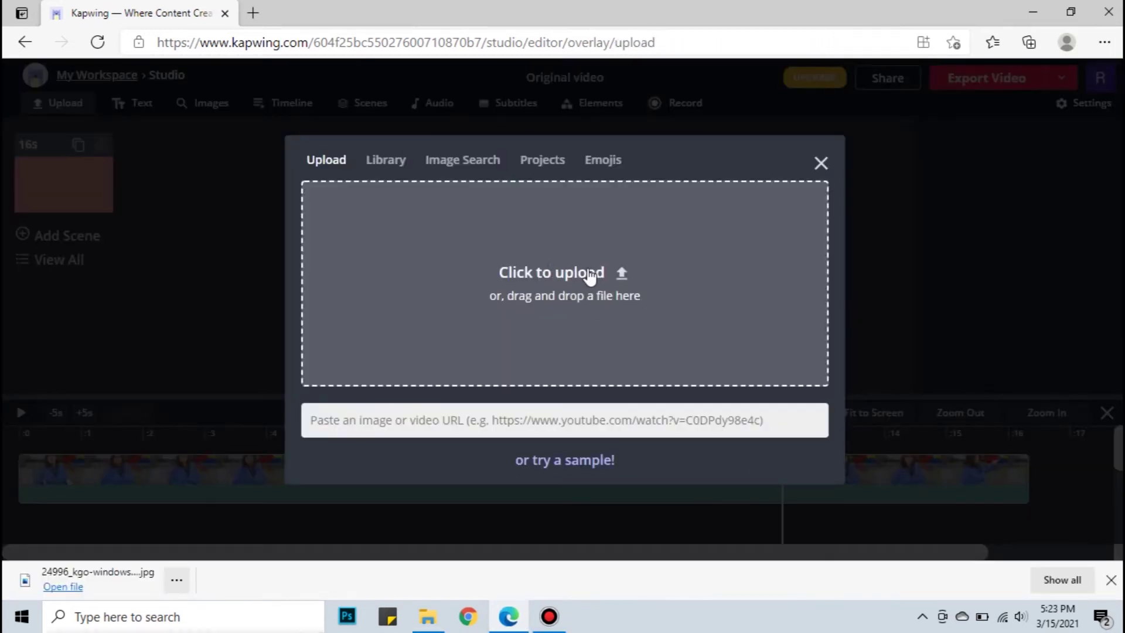
Upload the green-hill jpg, start it at 0:00, send it behind the presenter, and preview.
click(588, 272)
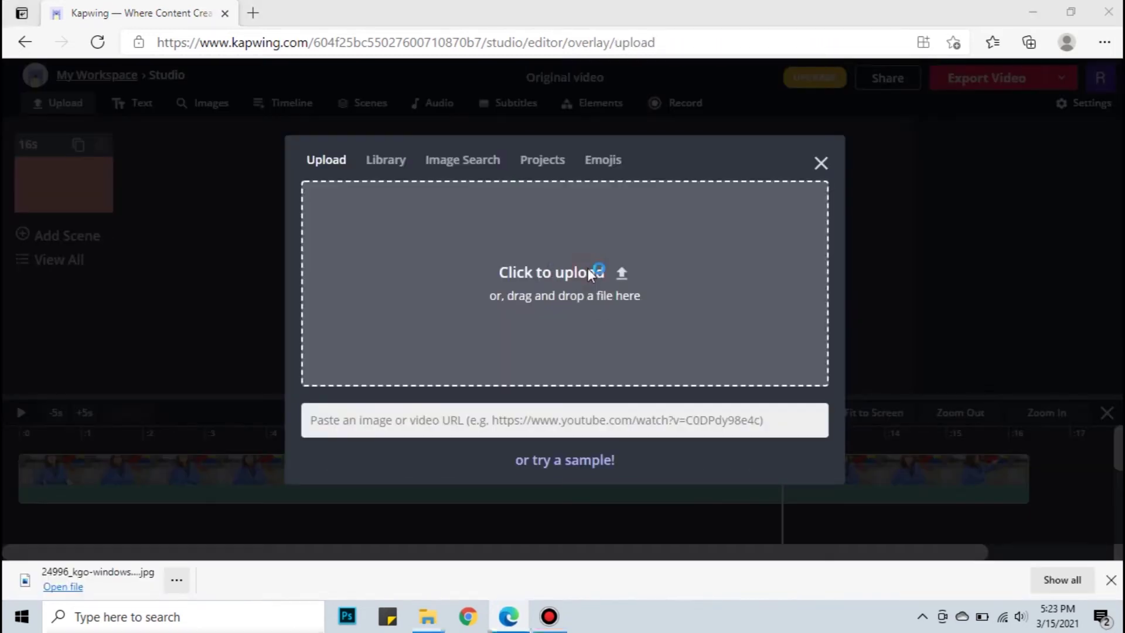
double_click(536, 174)
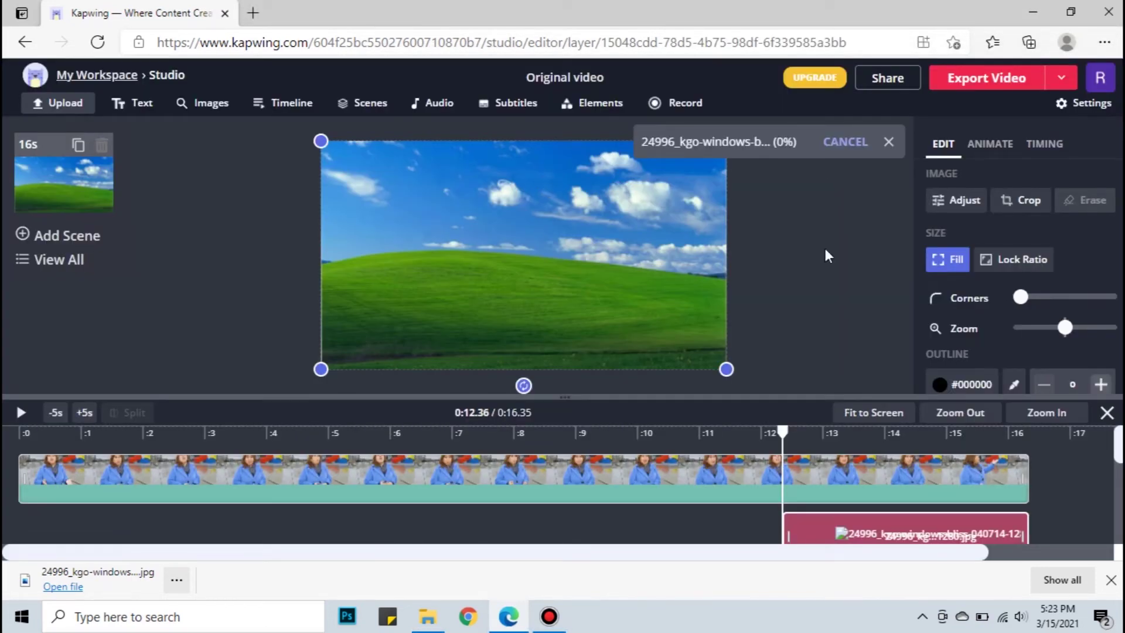
drag(787, 521, 8, 528)
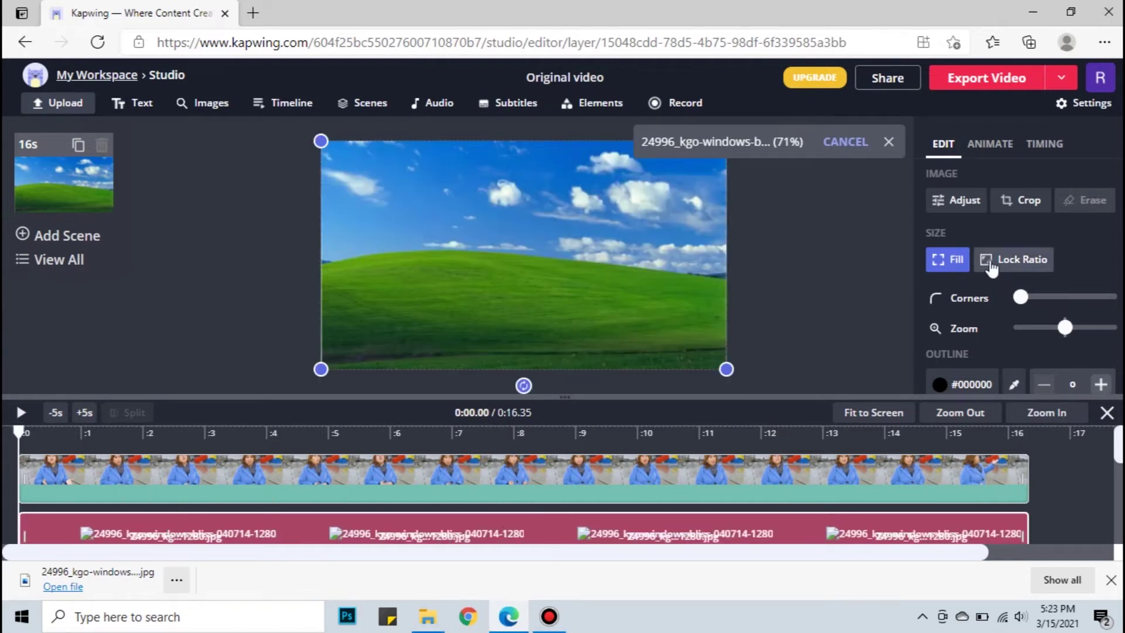
scroll(991, 275, down, 4)
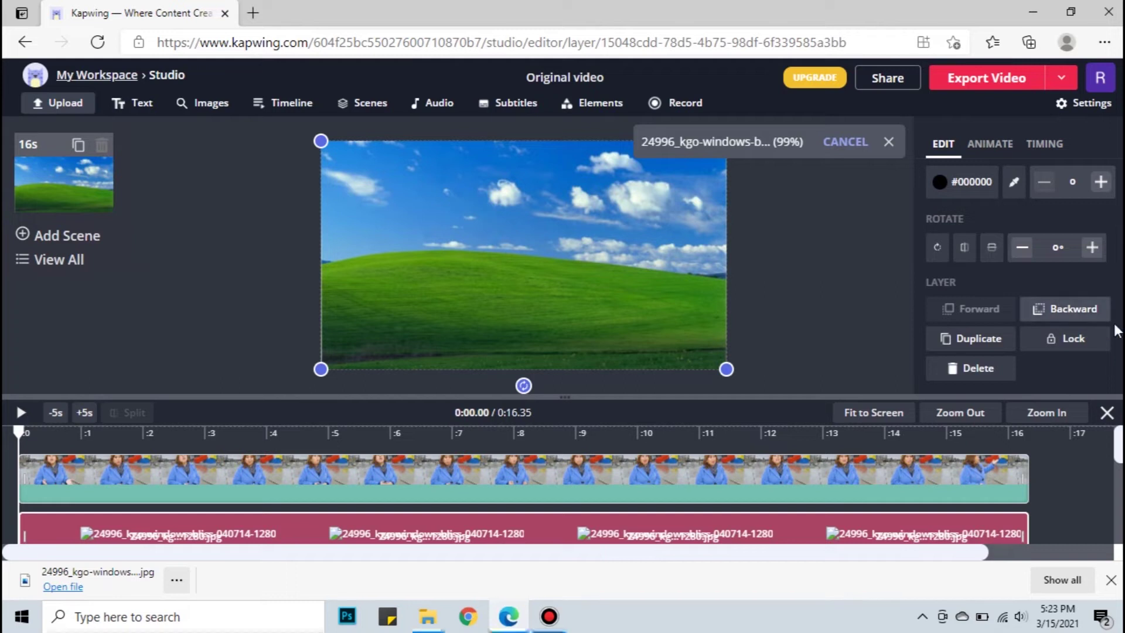
click(1067, 309)
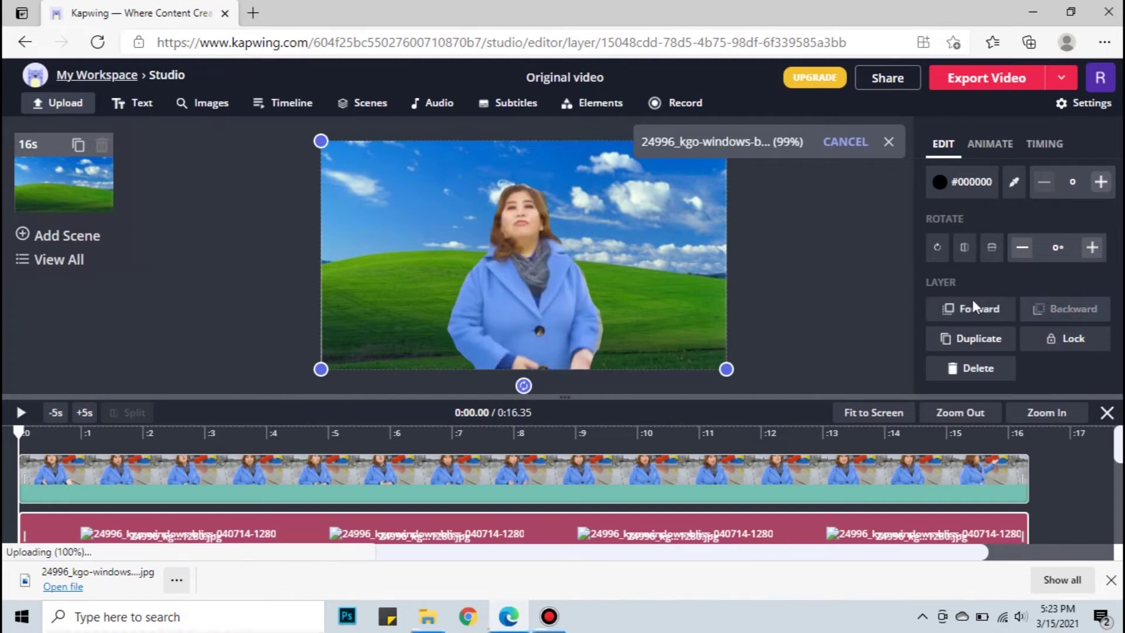
click(21, 413)
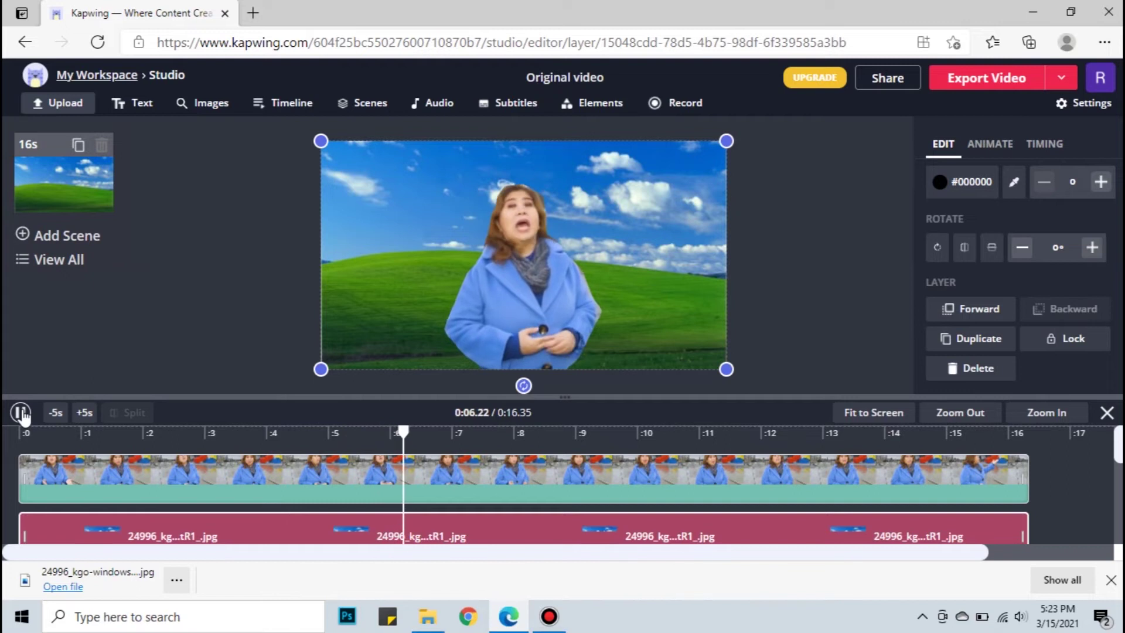
Add white '#KMJS' text at size 100 on the left of the frame.
click(21, 413)
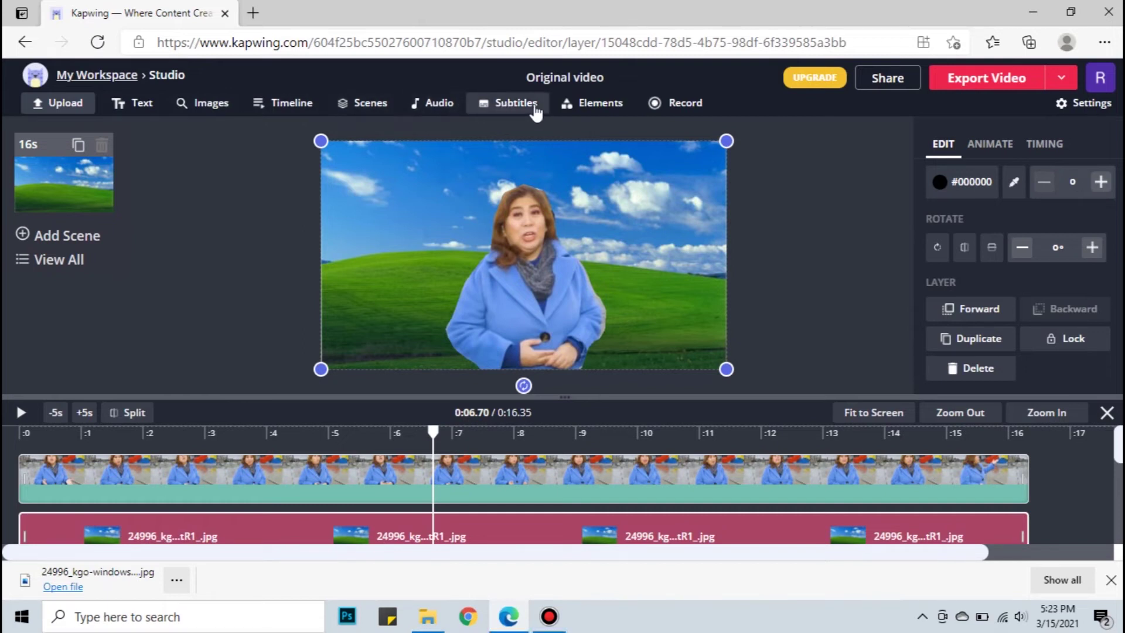
click(130, 106)
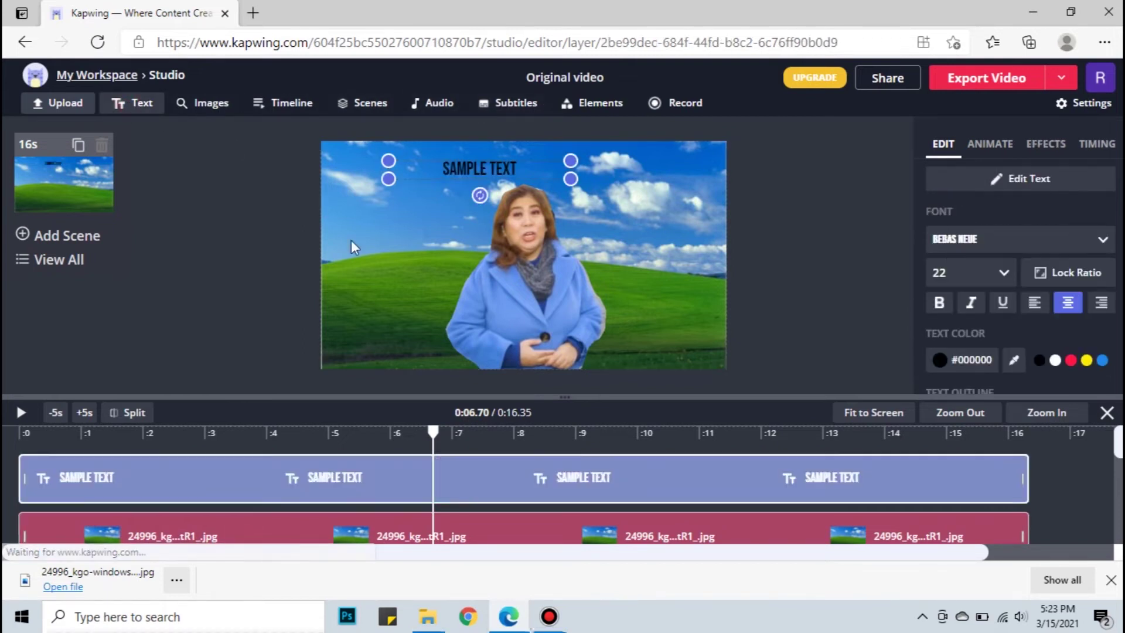
drag(460, 174, 412, 254)
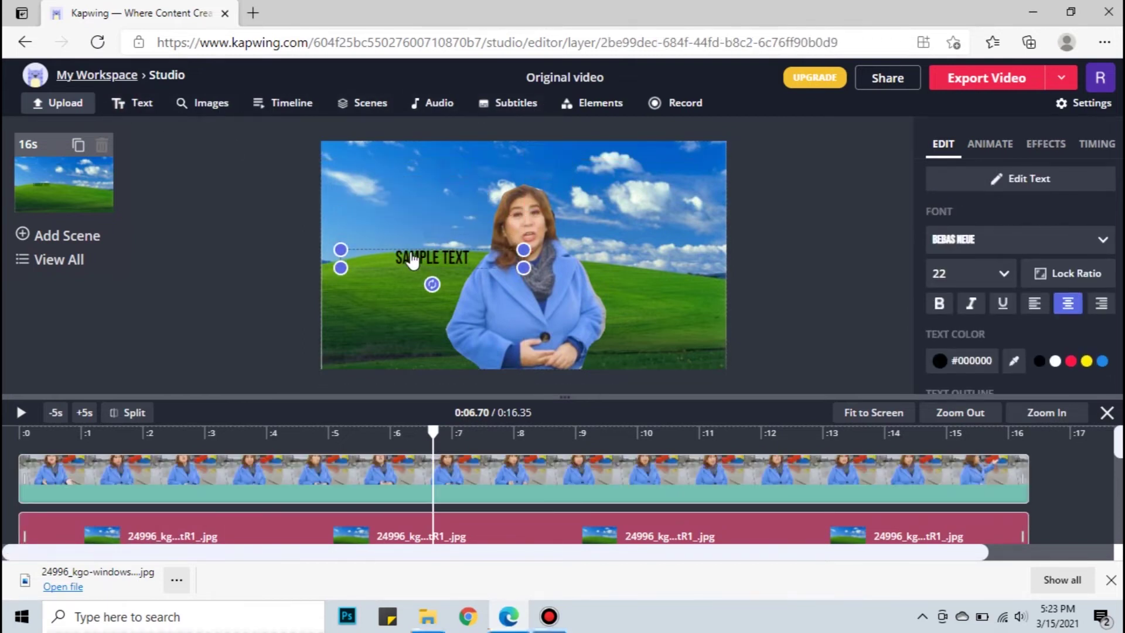
double_click(412, 254)
text(#K)
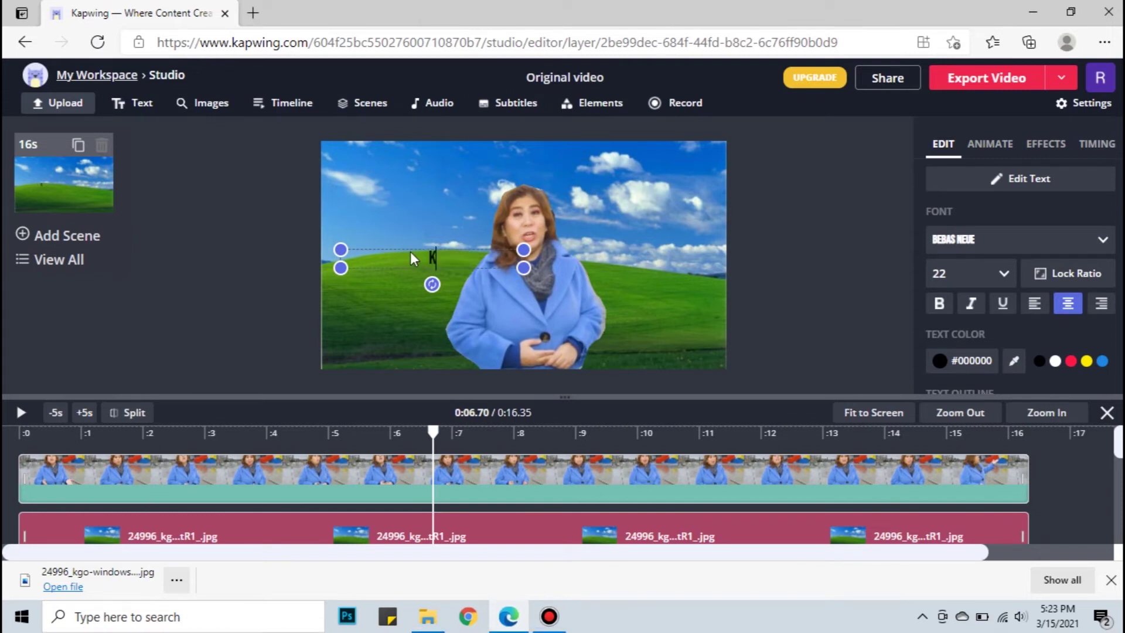
text(MJS)
click(1004, 273)
click(967, 285)
click(1055, 360)
click(1004, 273)
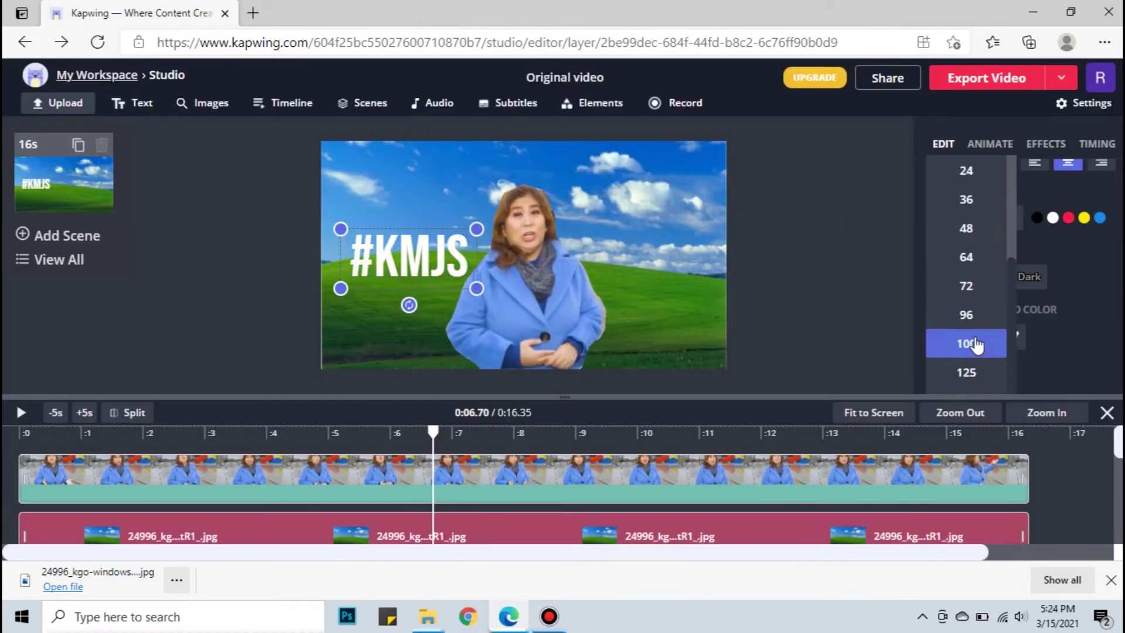
click(975, 345)
Add a red heart shape and place it beside the presenter.
click(598, 104)
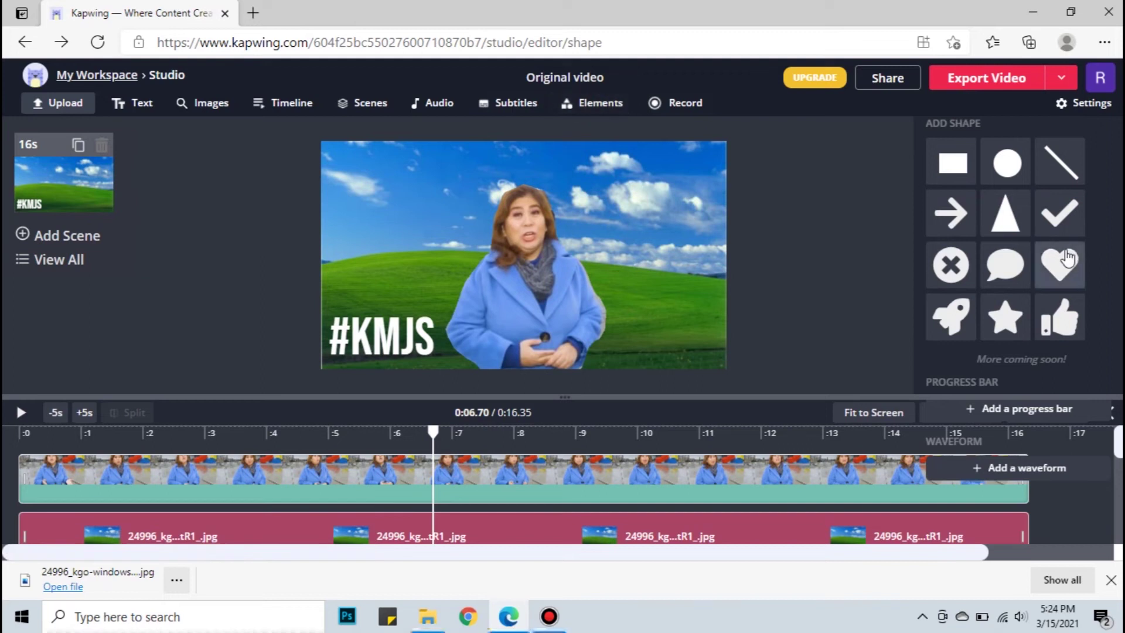
click(1049, 264)
drag(523, 251, 636, 271)
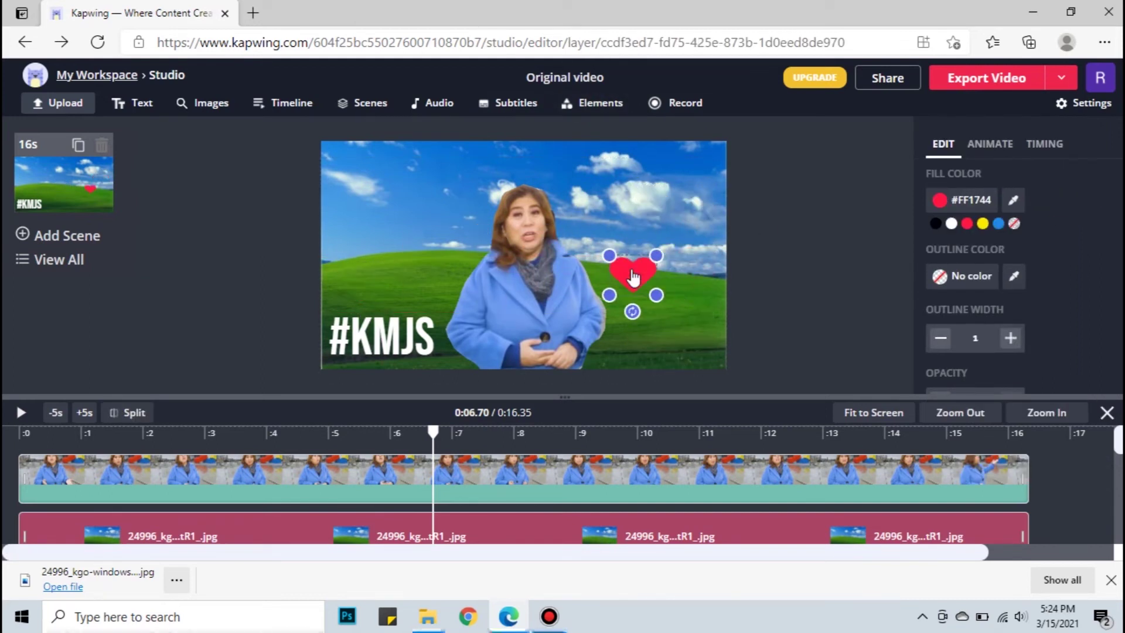
click(1037, 121)
Export the finished video.
click(985, 84)
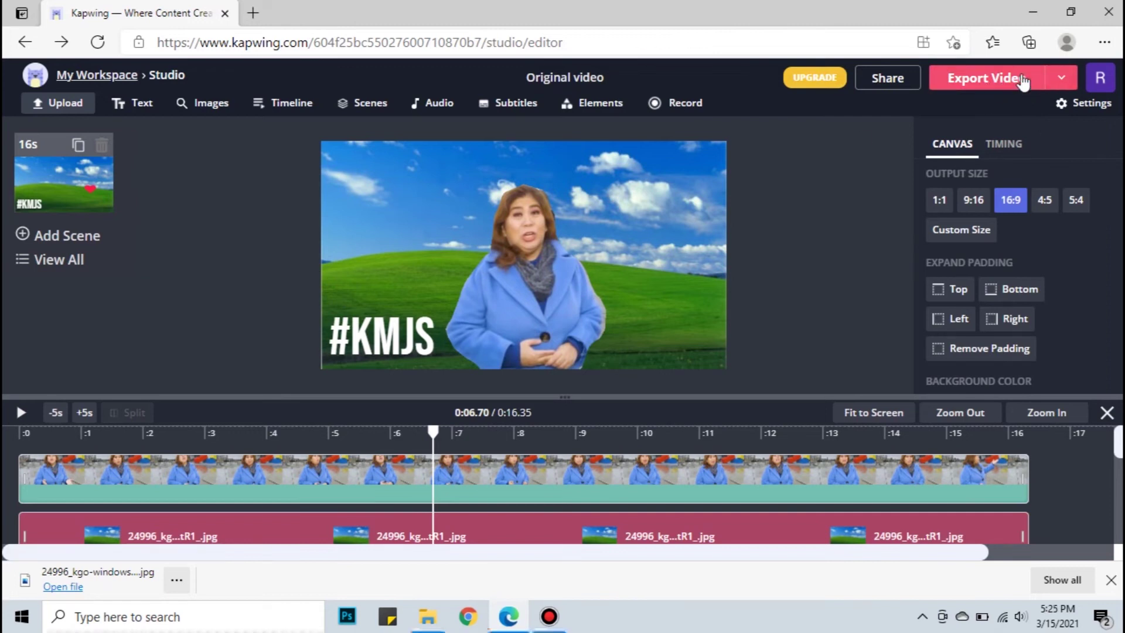